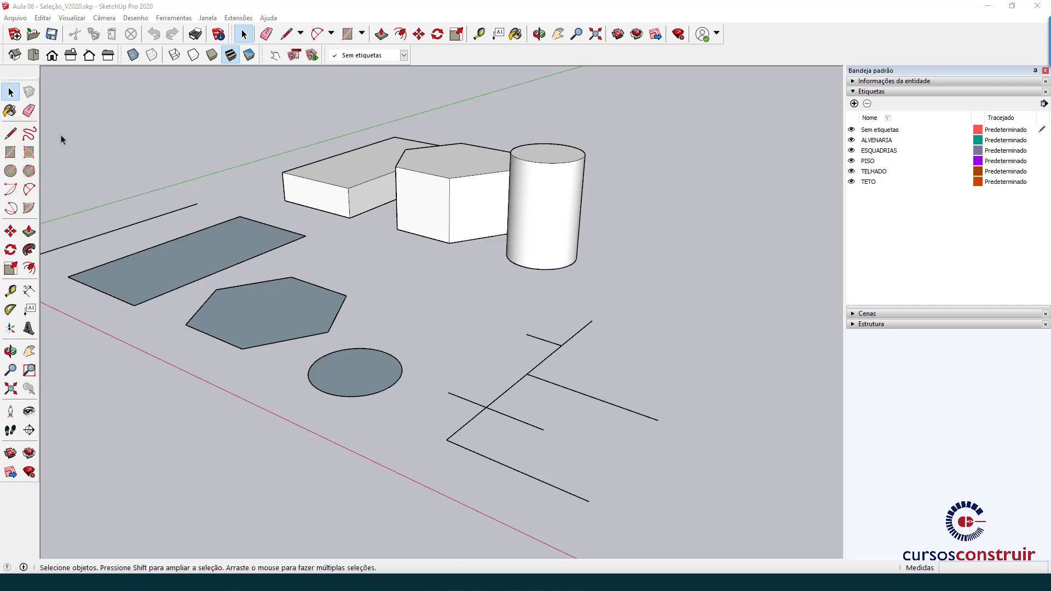
Toggle the Eraser and back to Select, then alternately select the lone line and rectangle face.
left_click(30, 110)
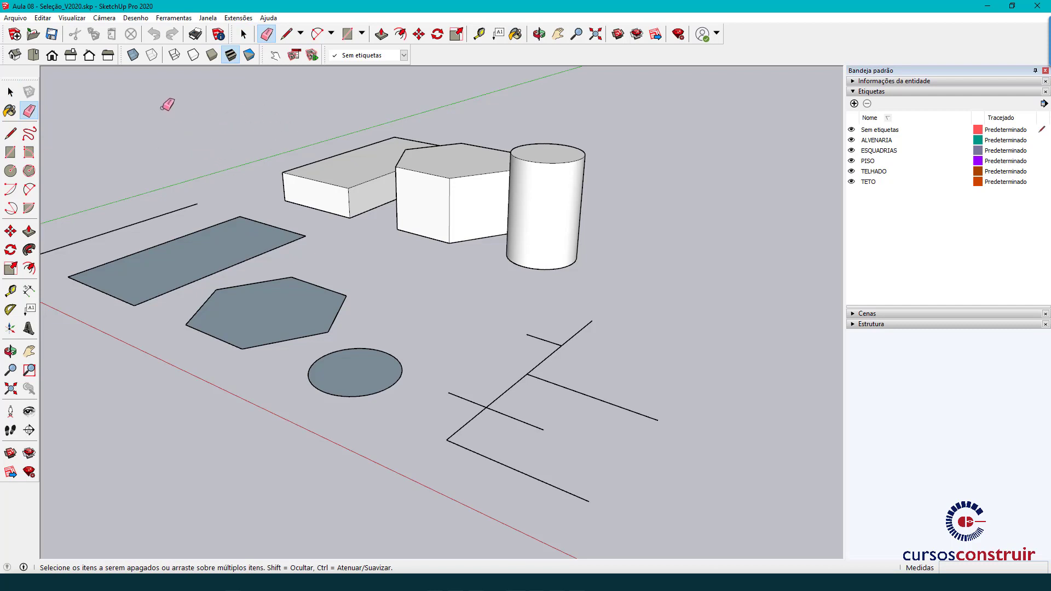
key("space")
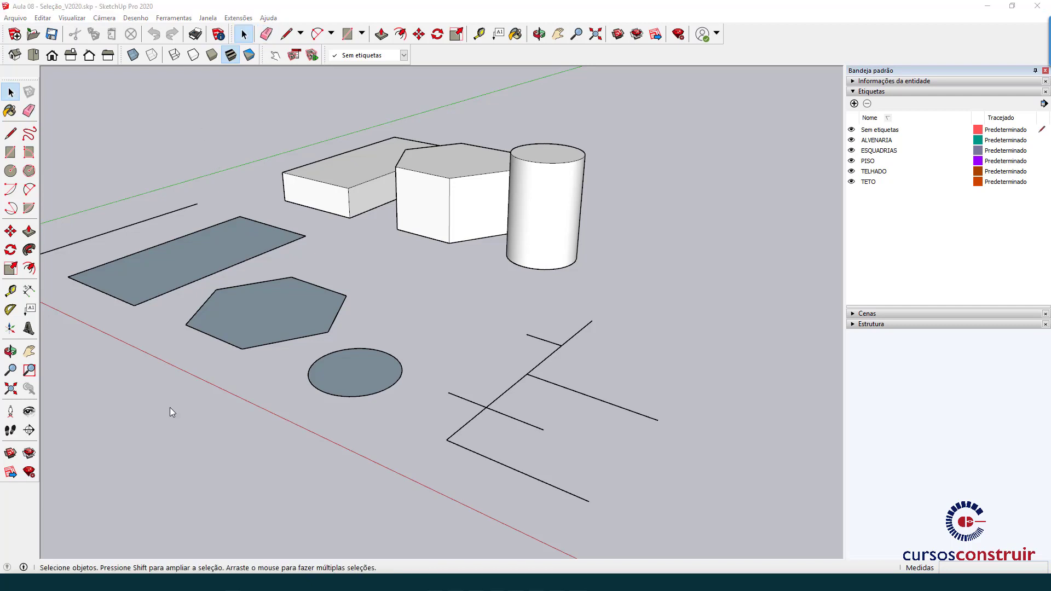
left_click(165, 216)
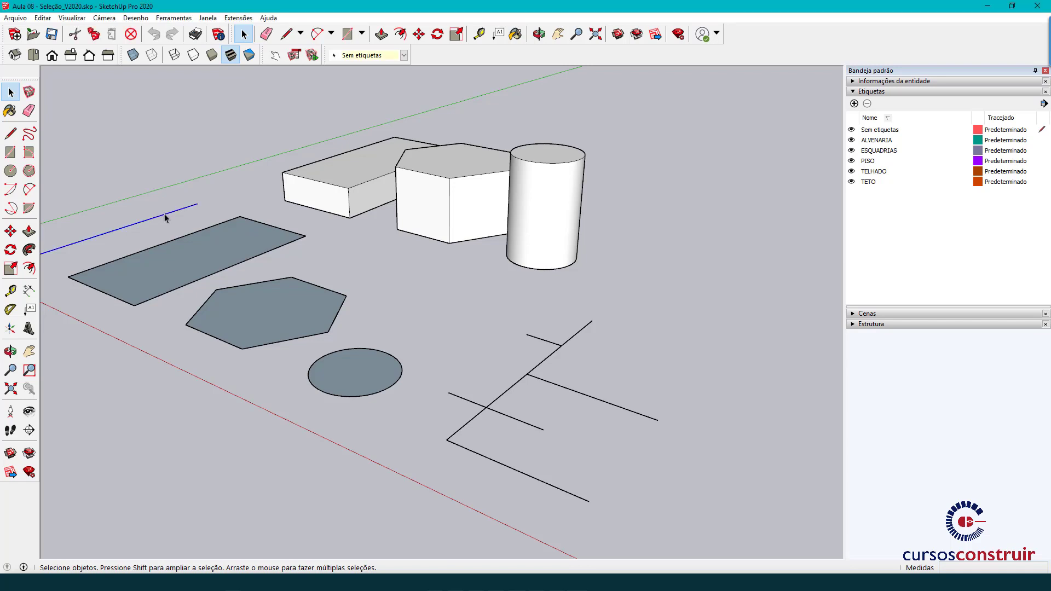
left_click(232, 242)
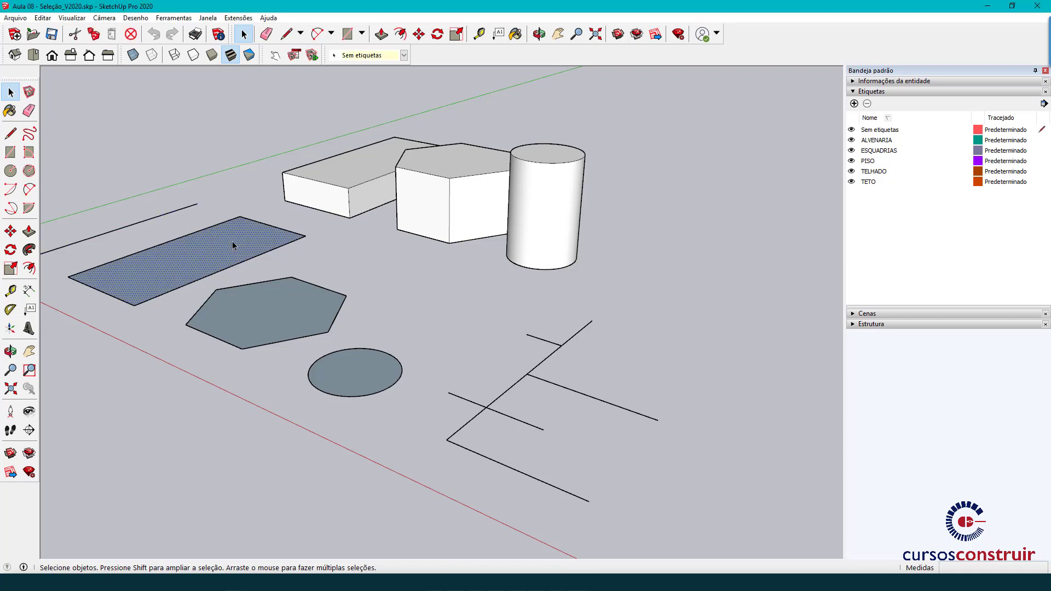
left_click(172, 212)
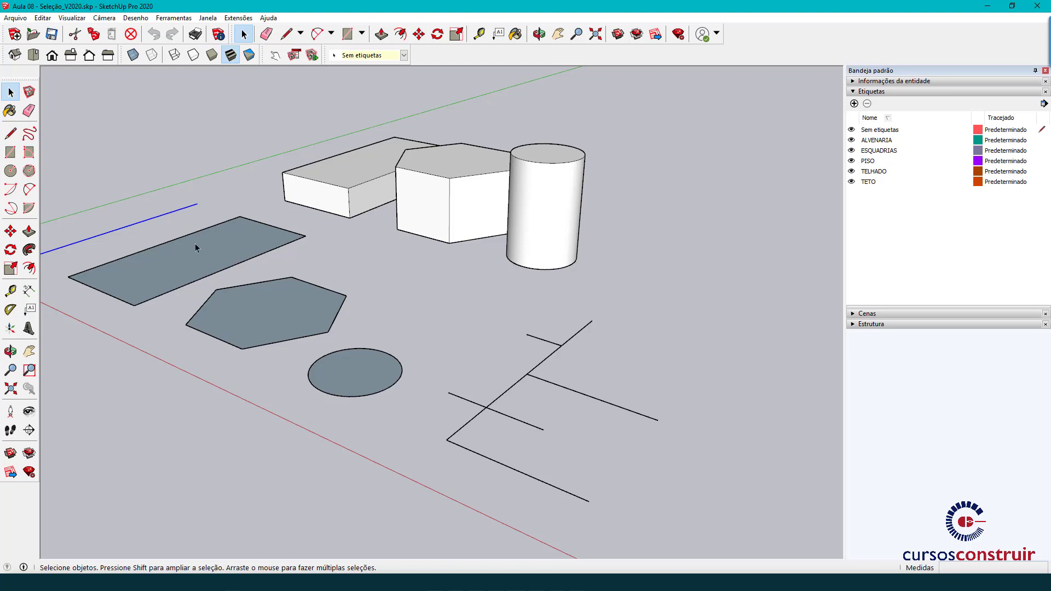
left_click(215, 247)
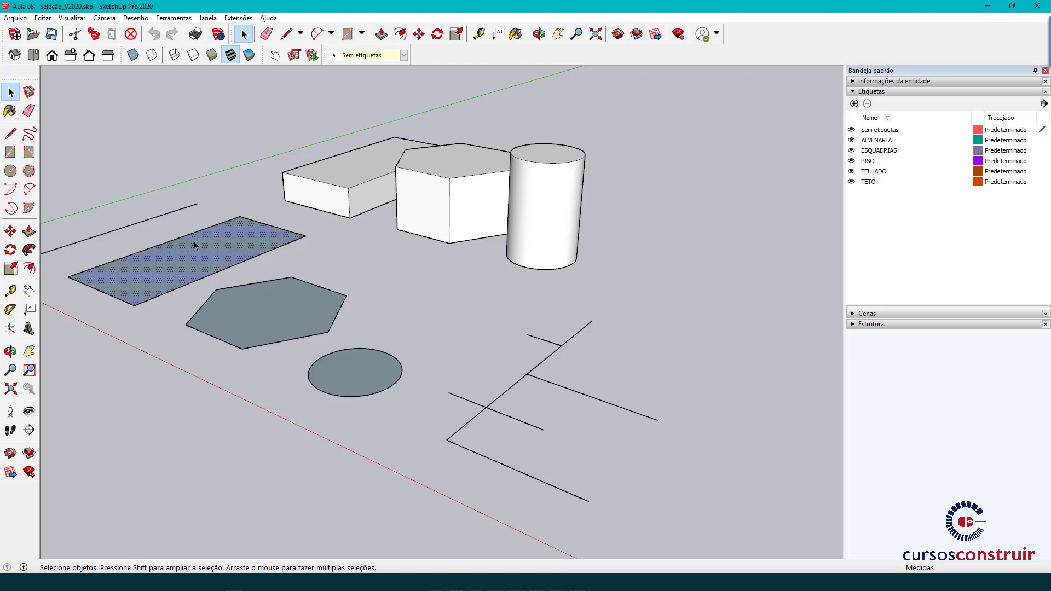
Select the rectangle's upper-right edge, the hexagon and circle outlines, then the rectangle's face.
left_click(271, 227)
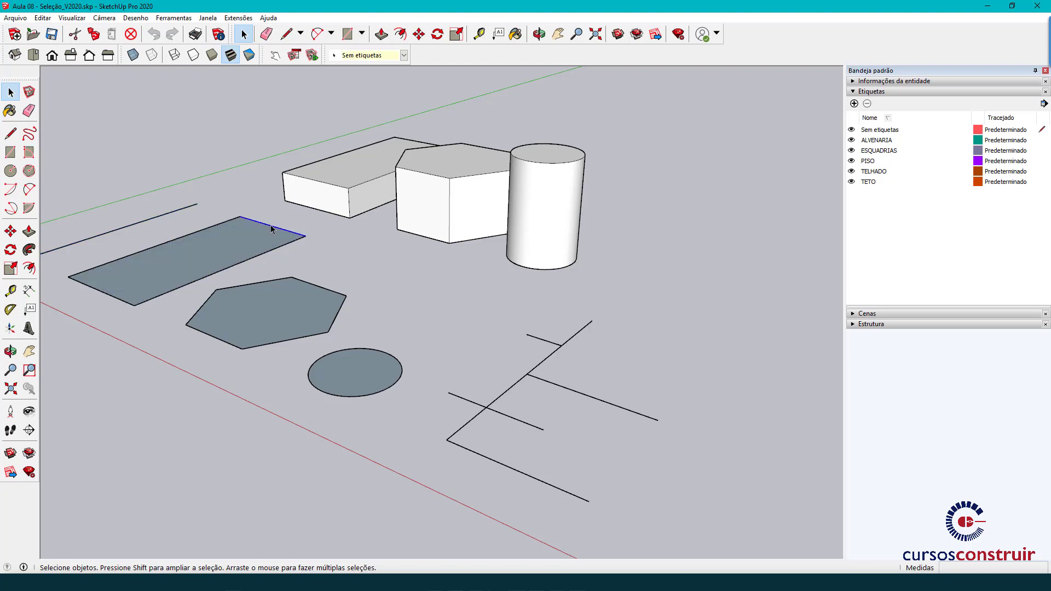
left_click(314, 286)
left_click(377, 351)
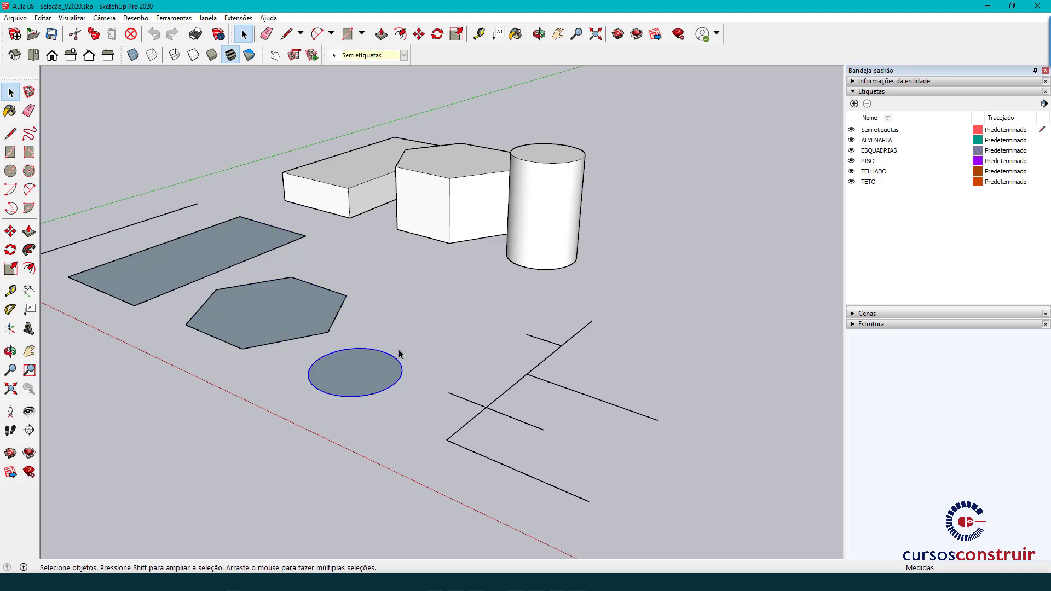
left_click(318, 258)
left_click(277, 252)
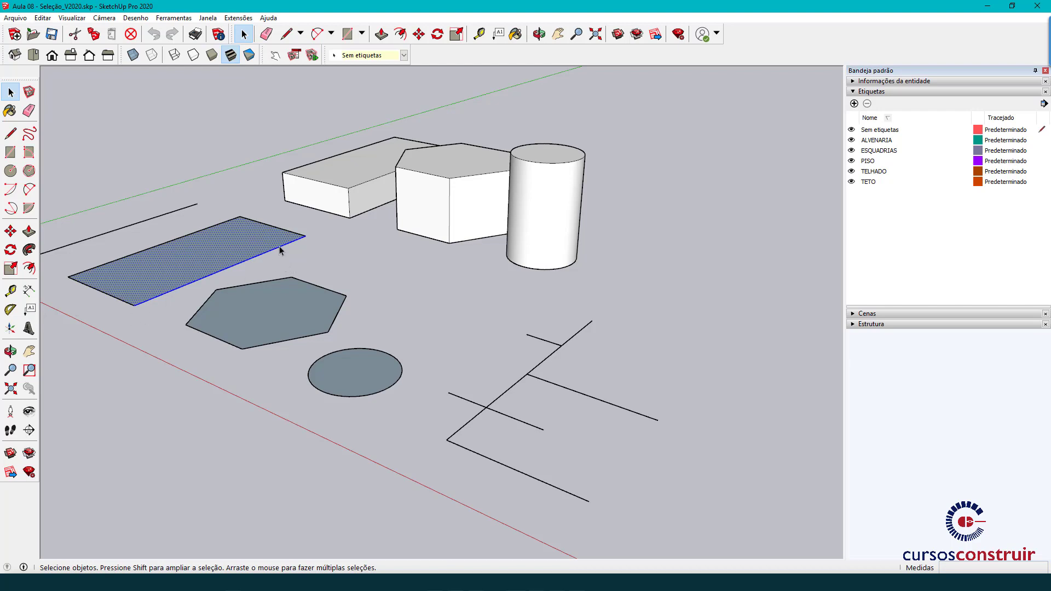
left_click(429, 287)
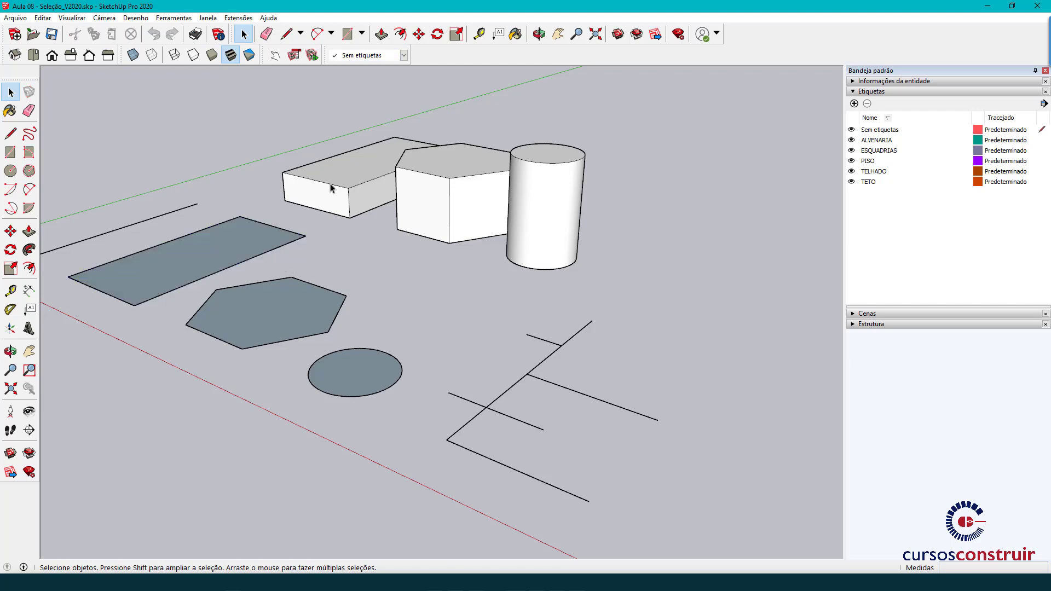
Select the box's top front edge, then expand to its adjoining faces and the whole box.
left_click(331, 185)
left_click(353, 236)
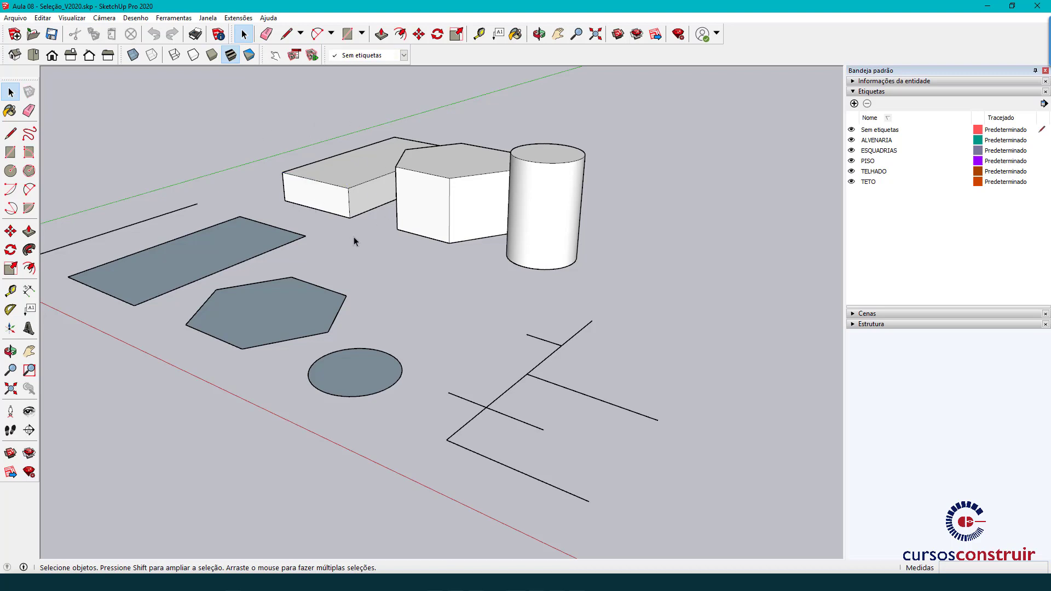
double_click(328, 184)
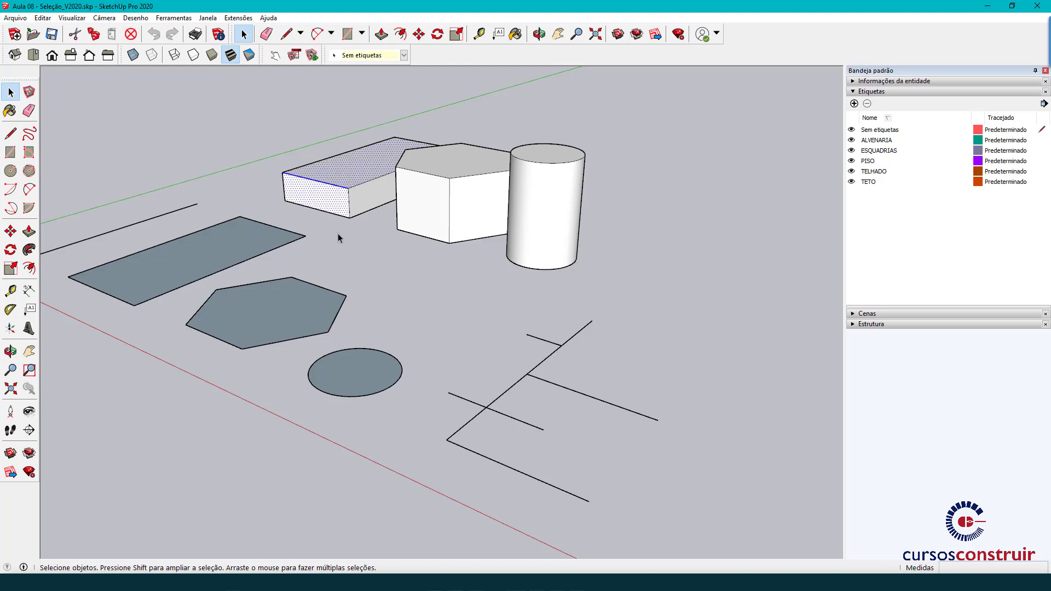
triple_click(326, 187)
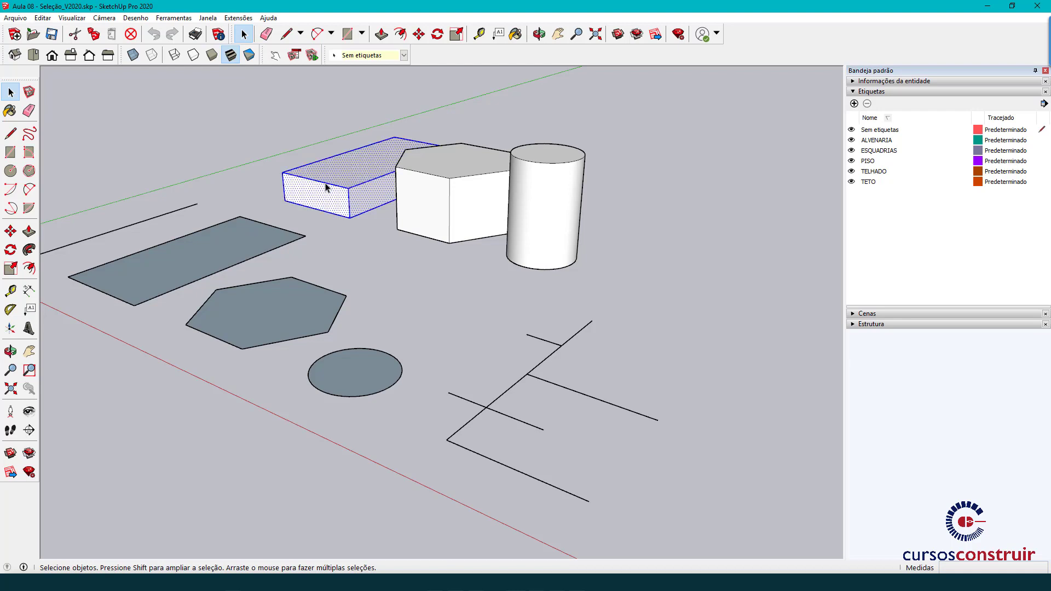
left_click(353, 258)
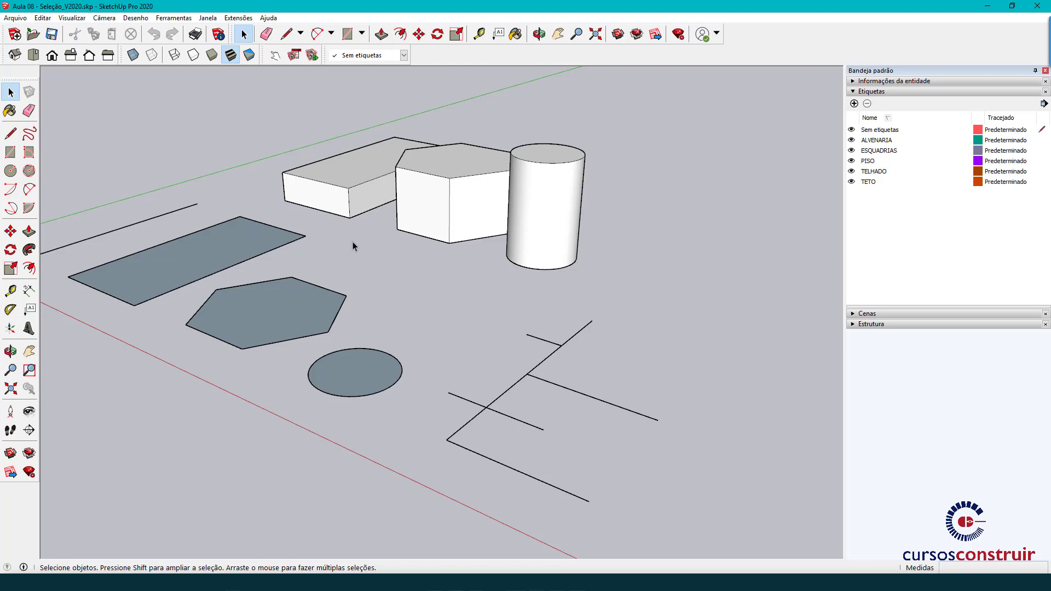
Select the box's front face, grow to its edges and whole box, then pick the bottom front edge.
left_click(316, 197)
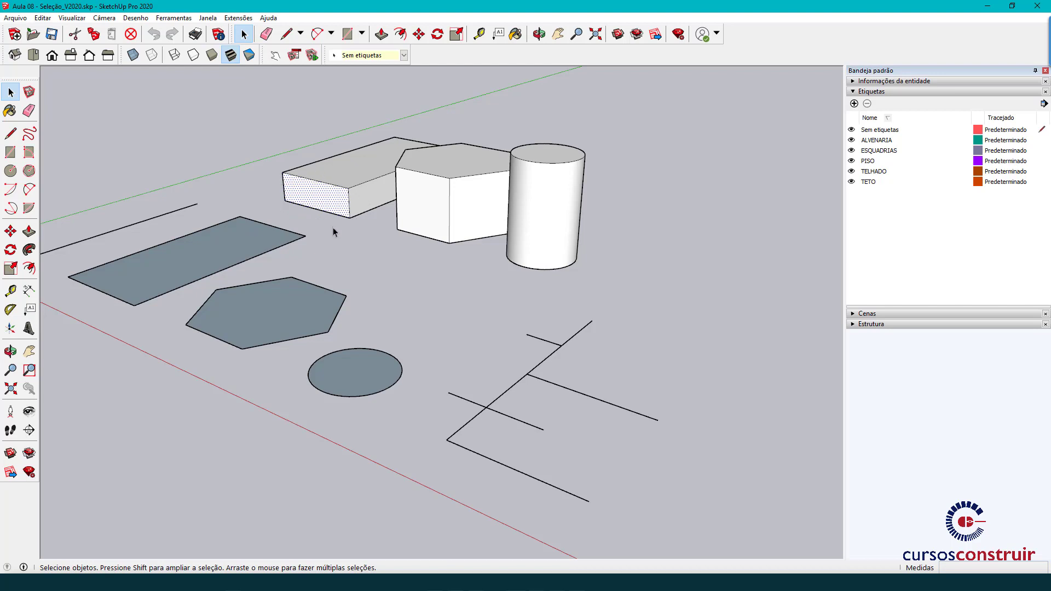
double_click(316, 196)
triple_click(319, 200)
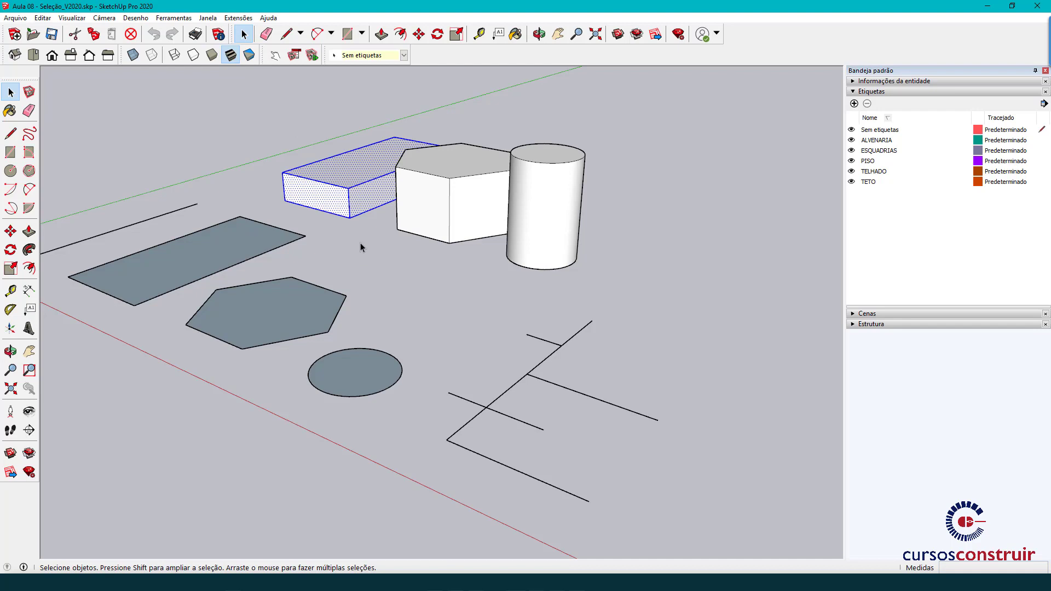
left_click(353, 231)
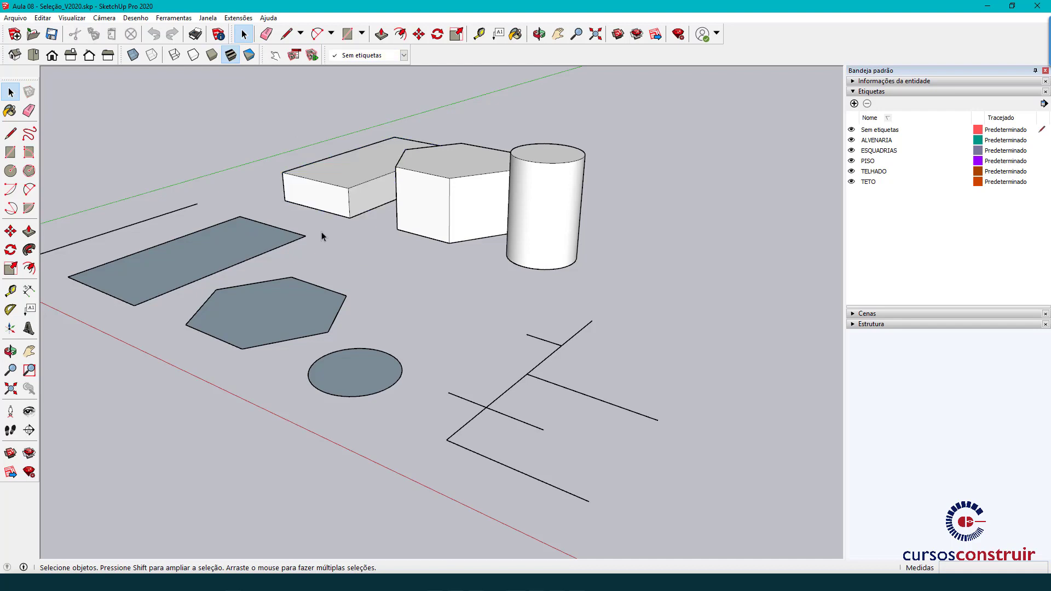
left_click(307, 208)
right_click(323, 215)
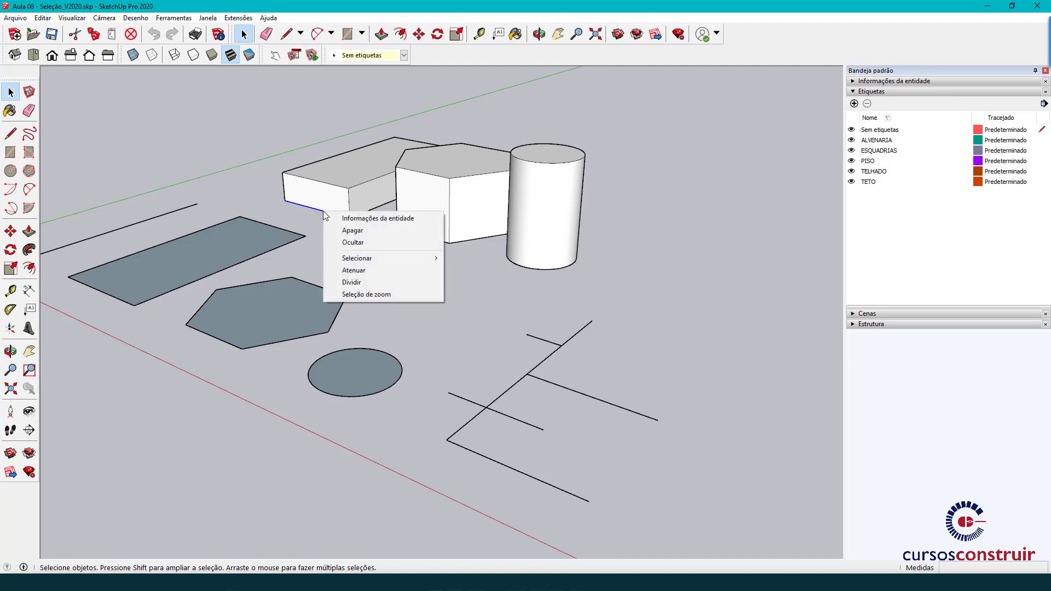
mouse_move(356, 258)
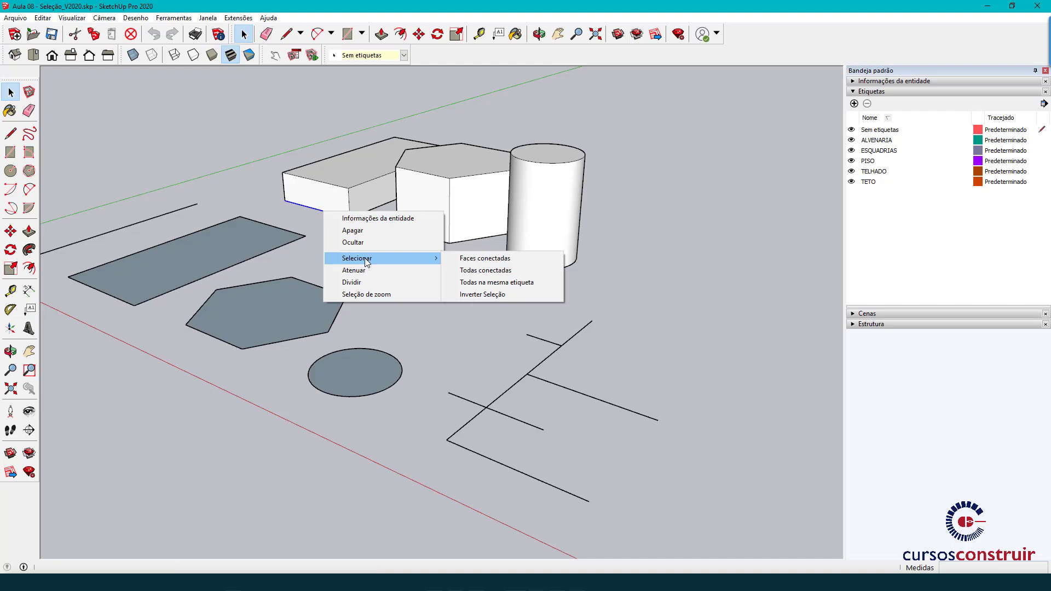
left_click(496, 261)
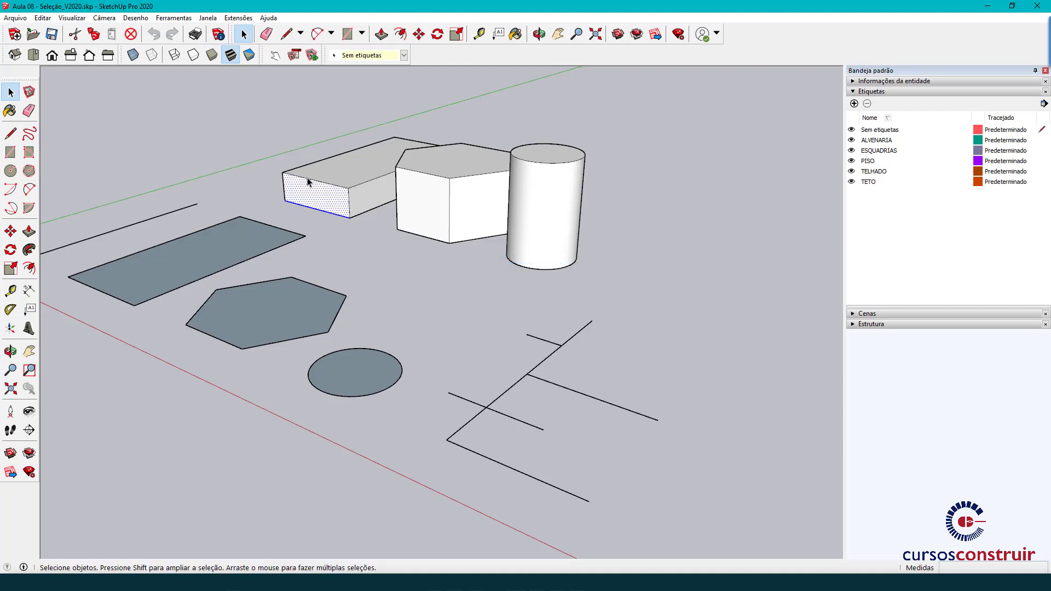
right_click(330, 213)
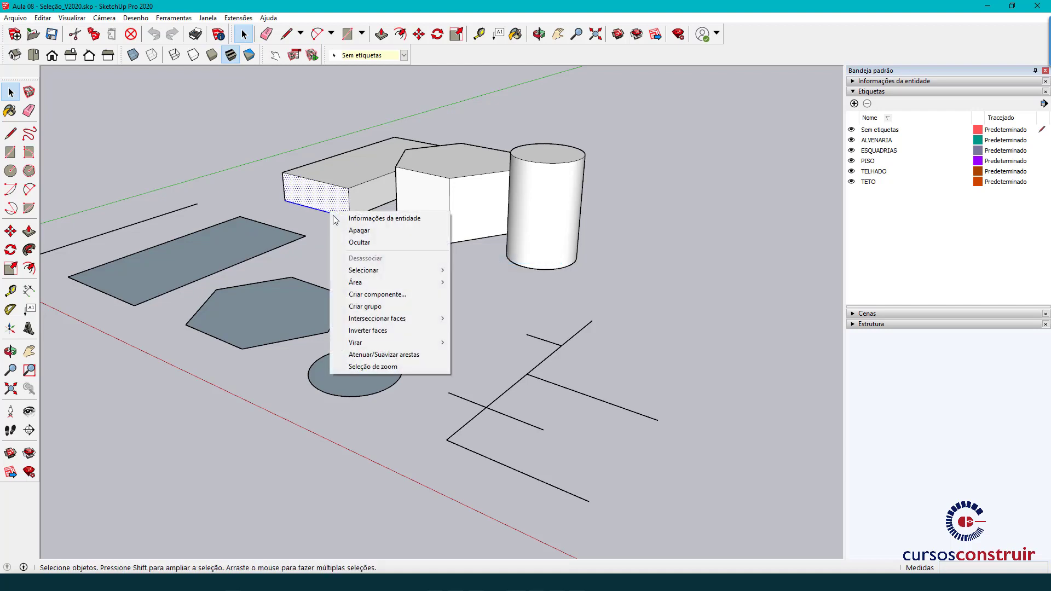
mouse_move(386, 270)
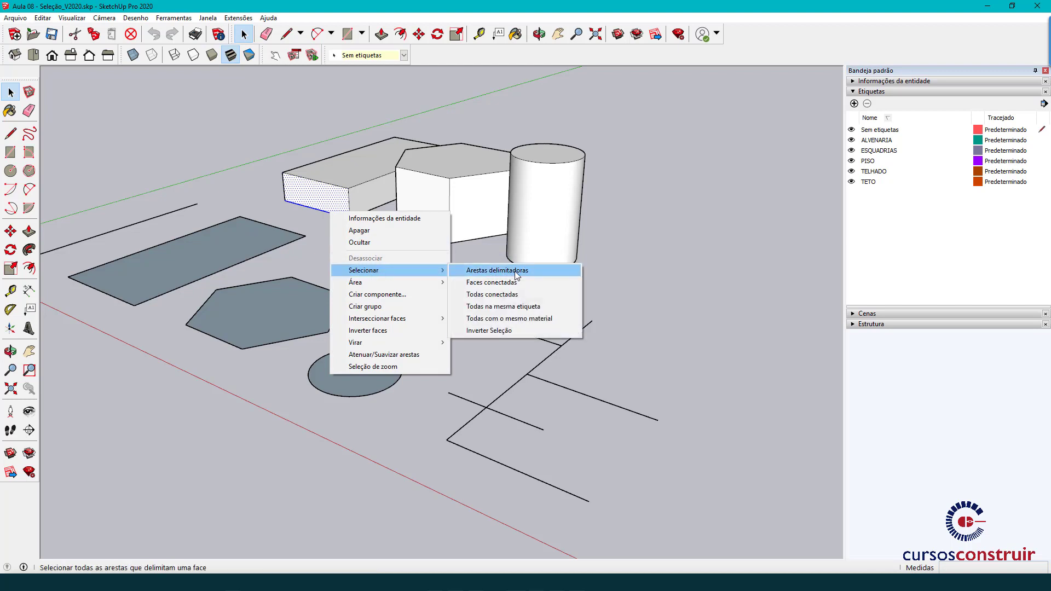
left_click(524, 270)
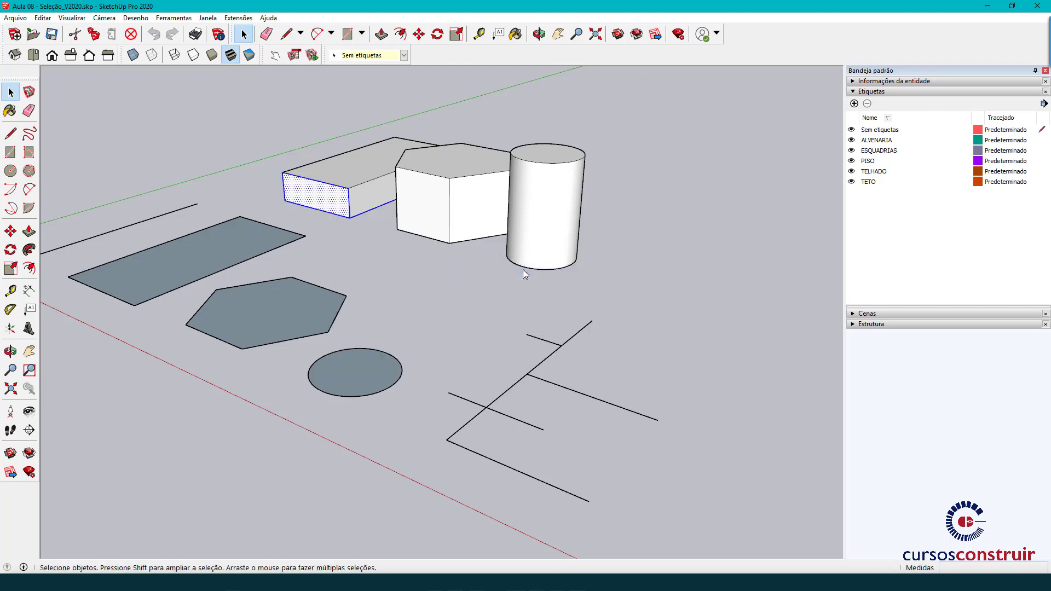
right_click(324, 213)
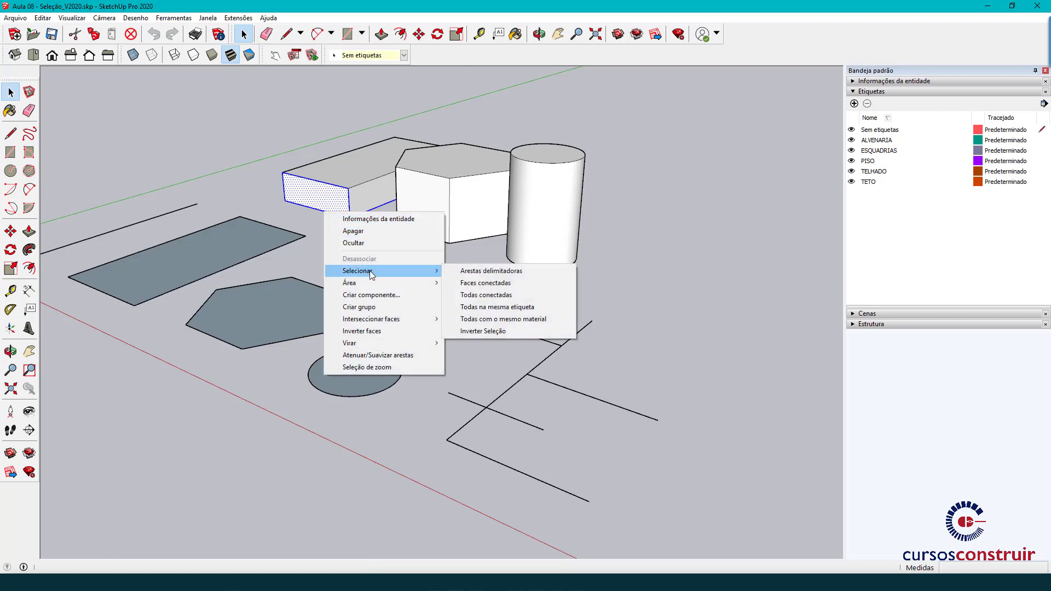
mouse_move(357, 271)
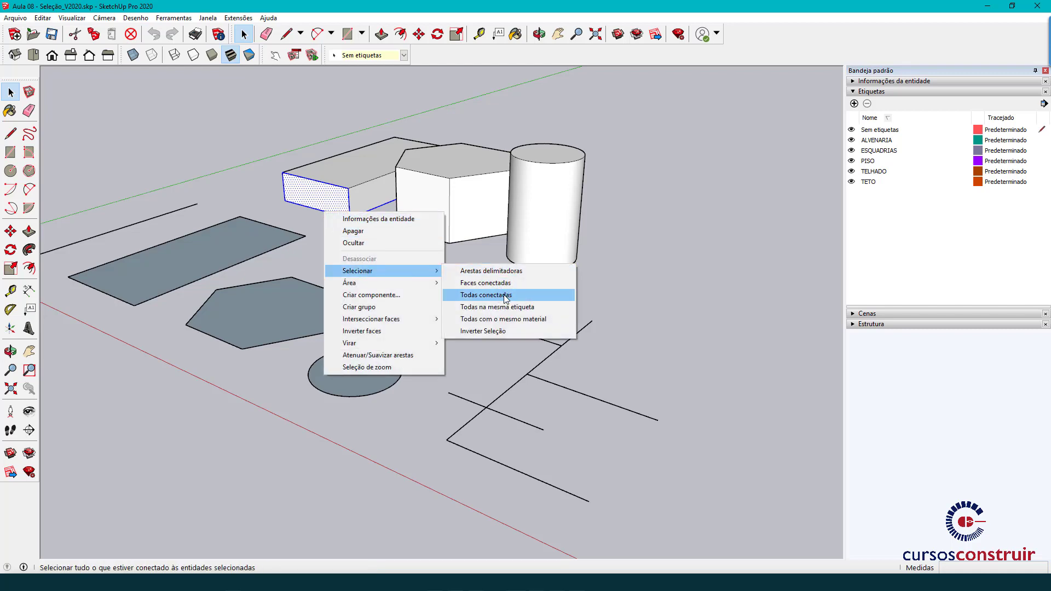
left_click(504, 296)
middle_click_drag(382, 243, 331, 227)
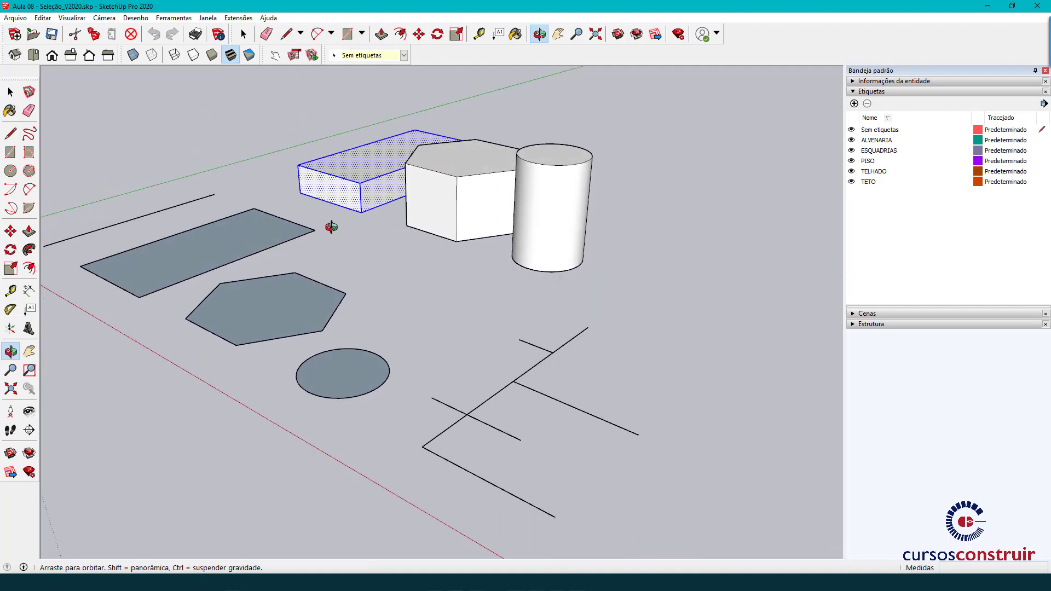
right_click(336, 184)
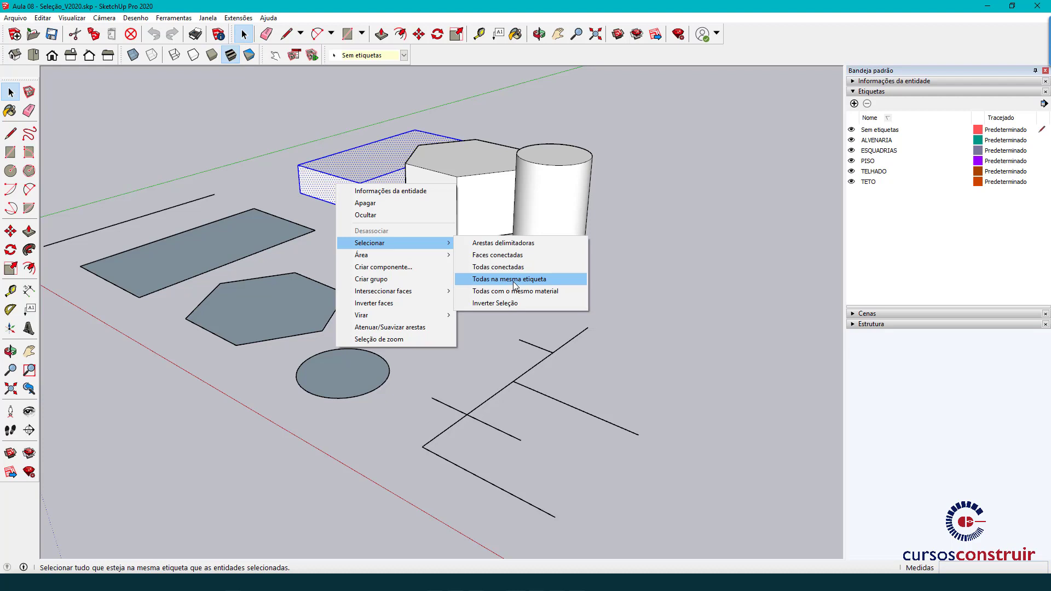
left_click(518, 282)
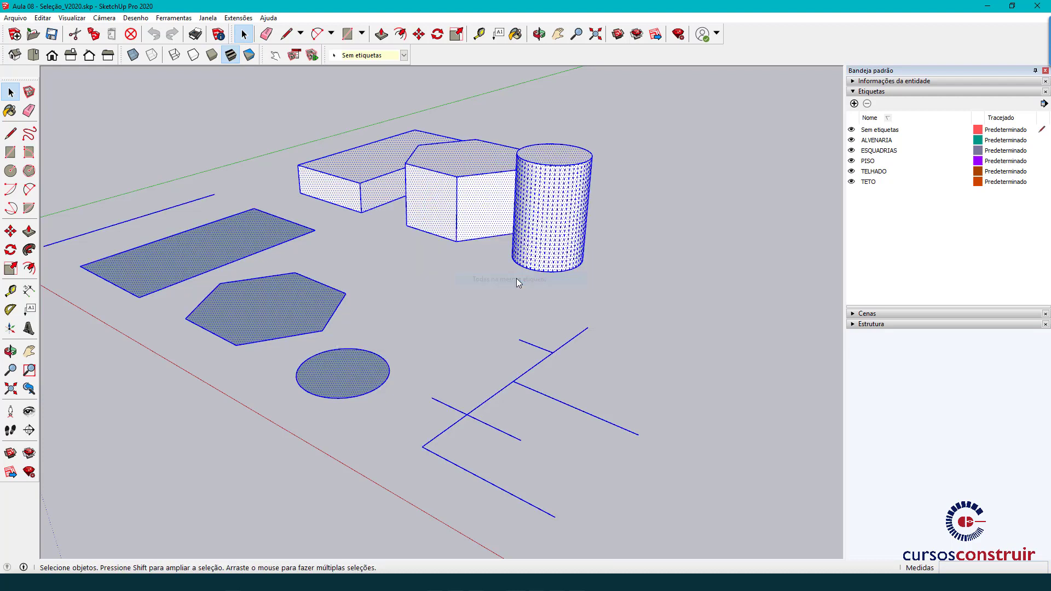
left_click(513, 314)
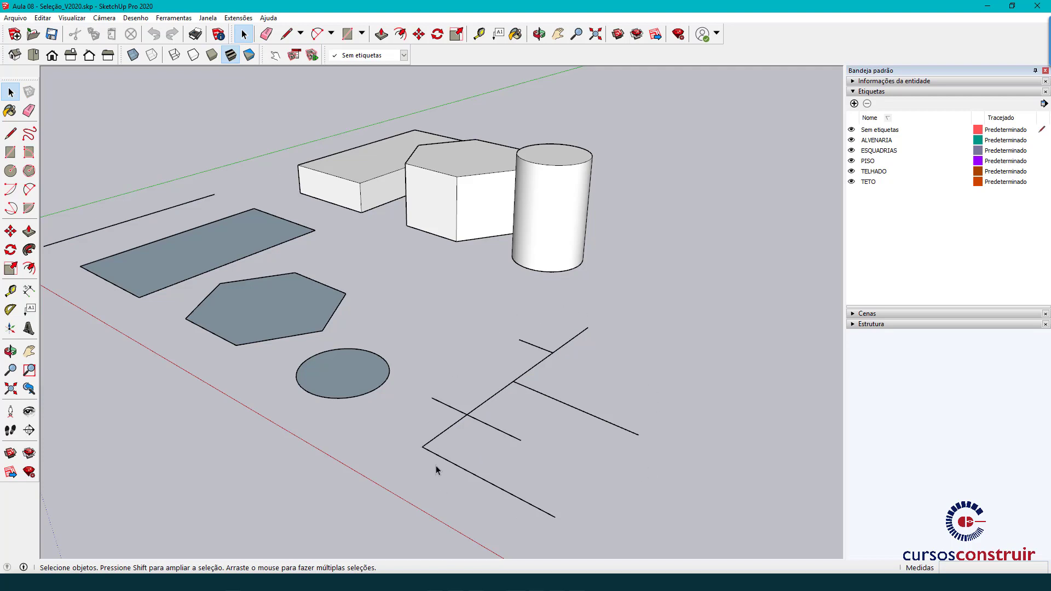
left_click(445, 431)
right_click(444, 431)
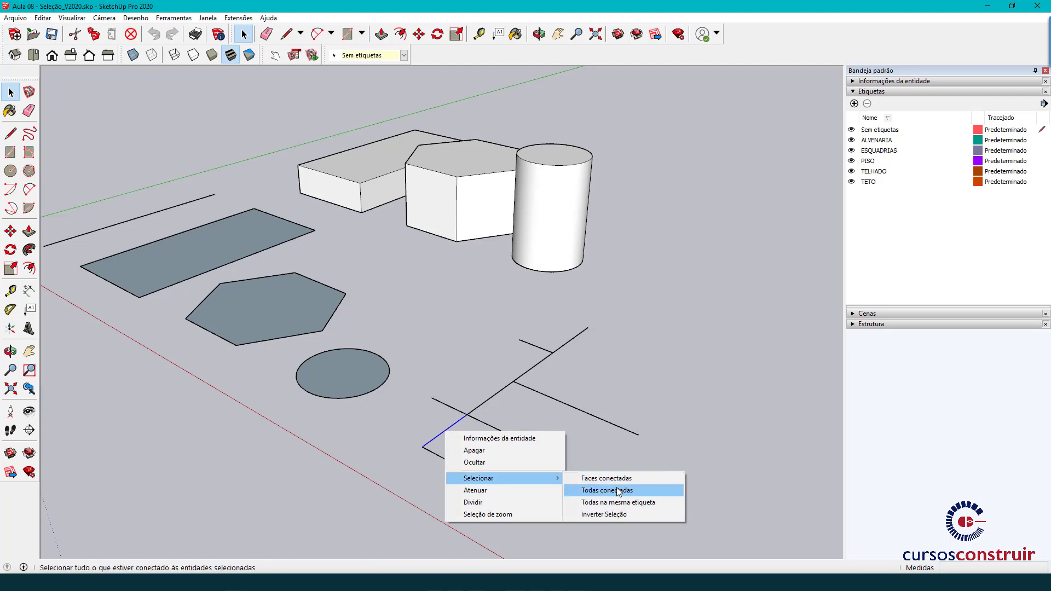
left_click(616, 489)
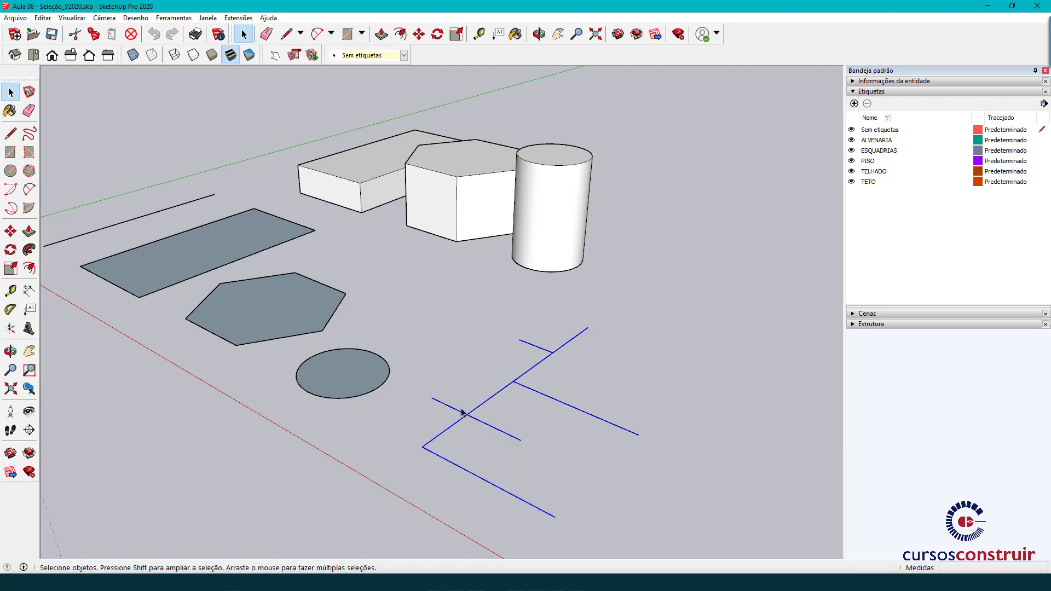
left_click(509, 412)
left_click(455, 425)
left_click(533, 391)
right_click(537, 393)
mouse_move(570, 438)
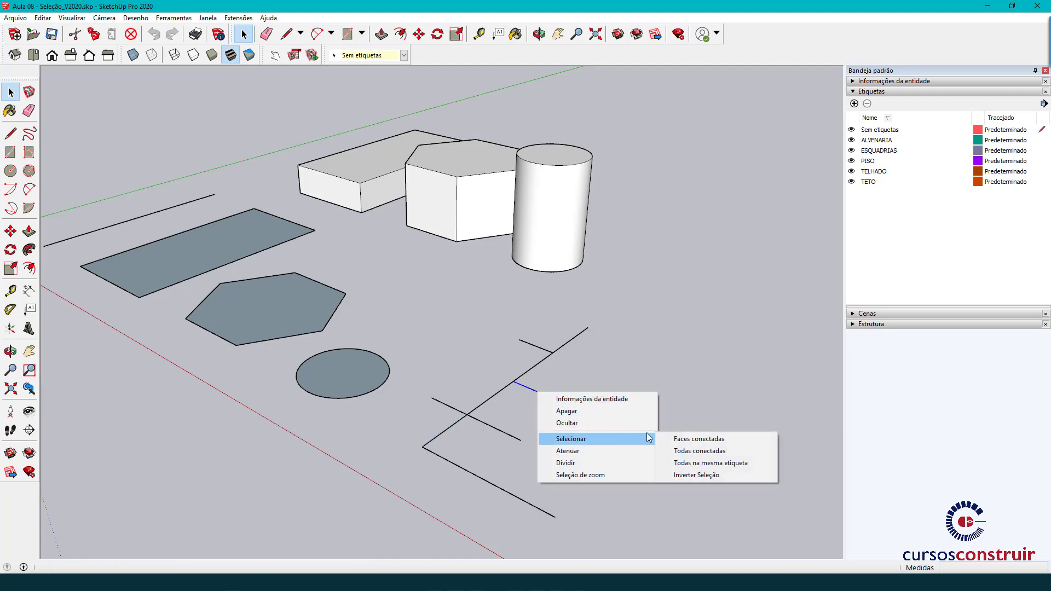
left_click(718, 453)
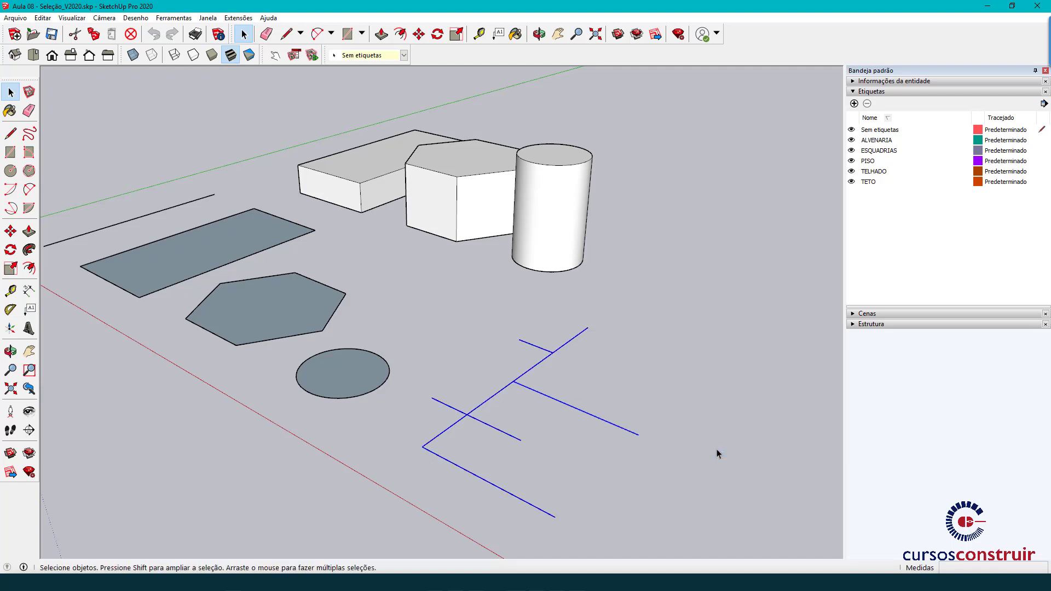
left_click(447, 295)
left_click_drag(443, 286, 695, 467)
left_click(649, 415)
left_click_drag(484, 300, 631, 371)
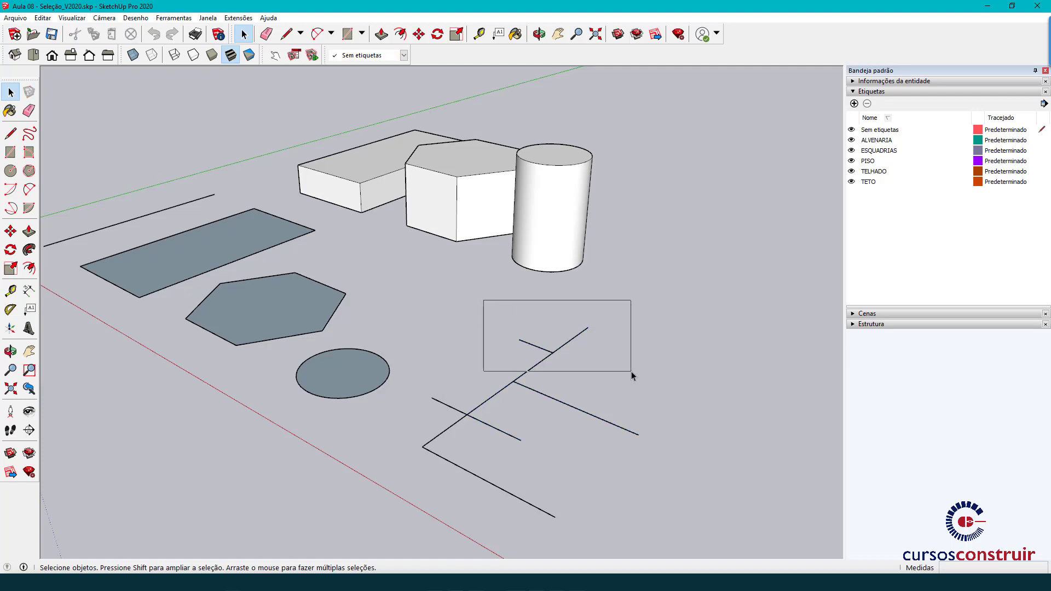
left_click_drag(631, 372, 629, 371)
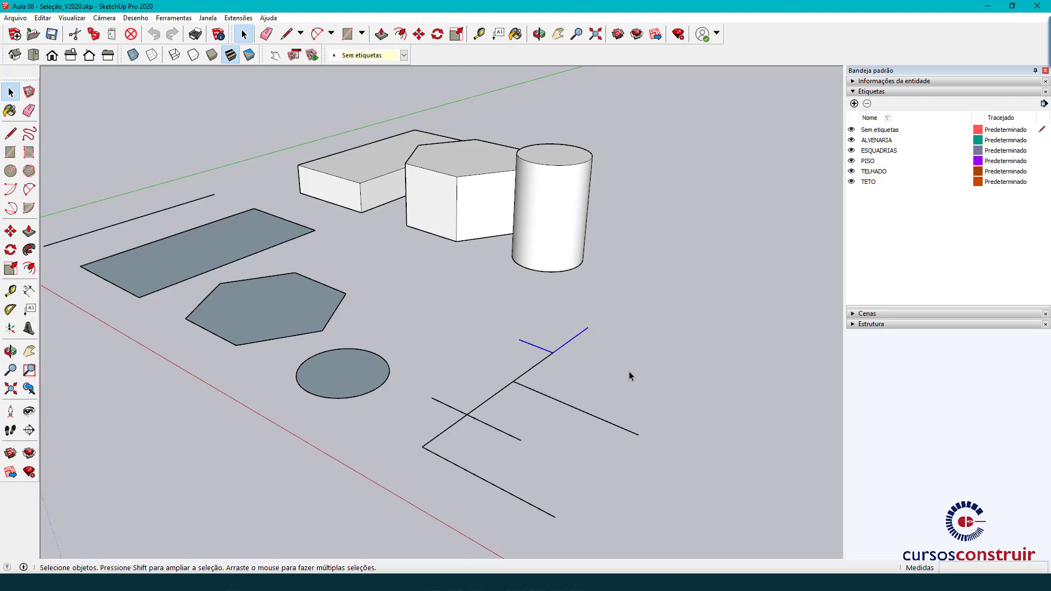
left_click(629, 371)
mouse_move(625, 298)
left_mouse_down()
mouse_move(496, 371)
mouse_move(503, 363)
left_mouse_up()
left_click_drag(503, 365, 502, 365)
left_click(503, 365)
left_click_drag(497, 396, 497, 397)
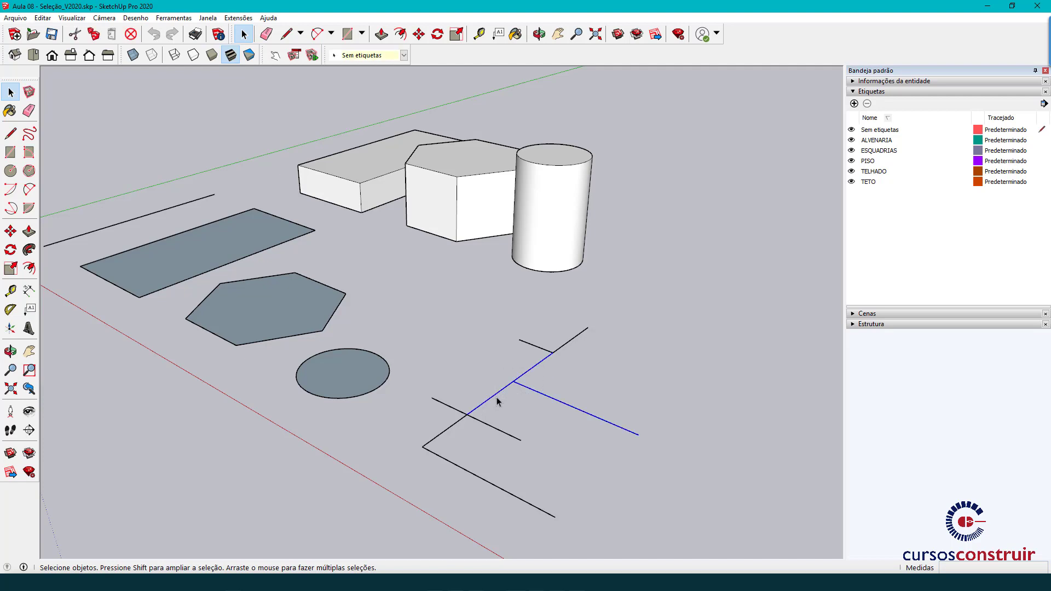
left_click(563, 452)
mouse_move(343, 250)
middle_mouse_down()
mouse_move(411, 293)
mouse_move(566, 282)
mouse_move(418, 272)
mouse_move(290, 286)
mouse_move(309, 273)
mouse_move(526, 327)
middle_mouse_up()
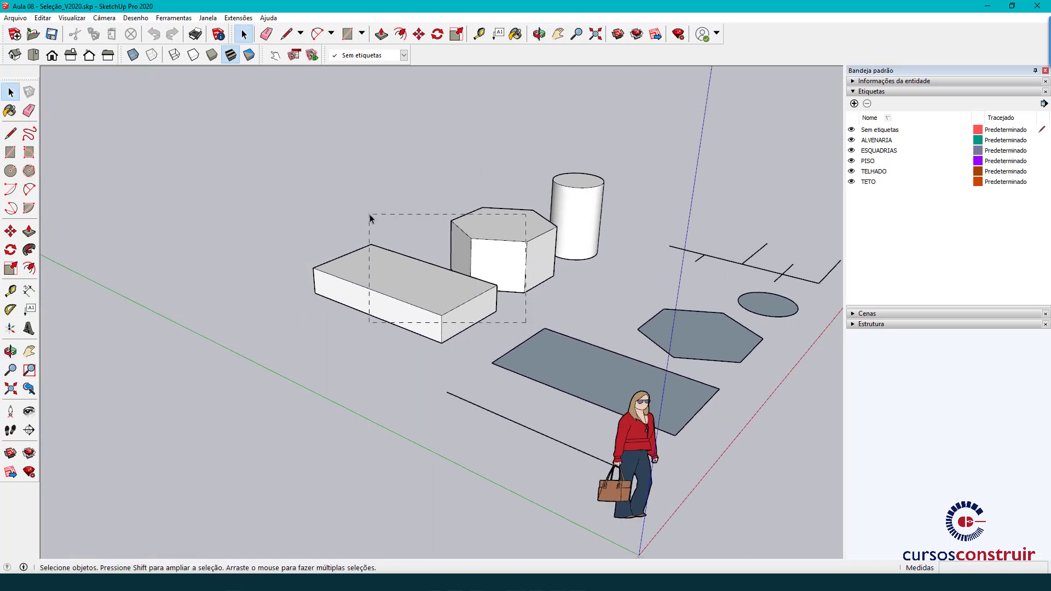
Box-select the box and hexagonal prism, group them with Criar grupo, and select the group.
left_click_drag(370, 218, 434, 235)
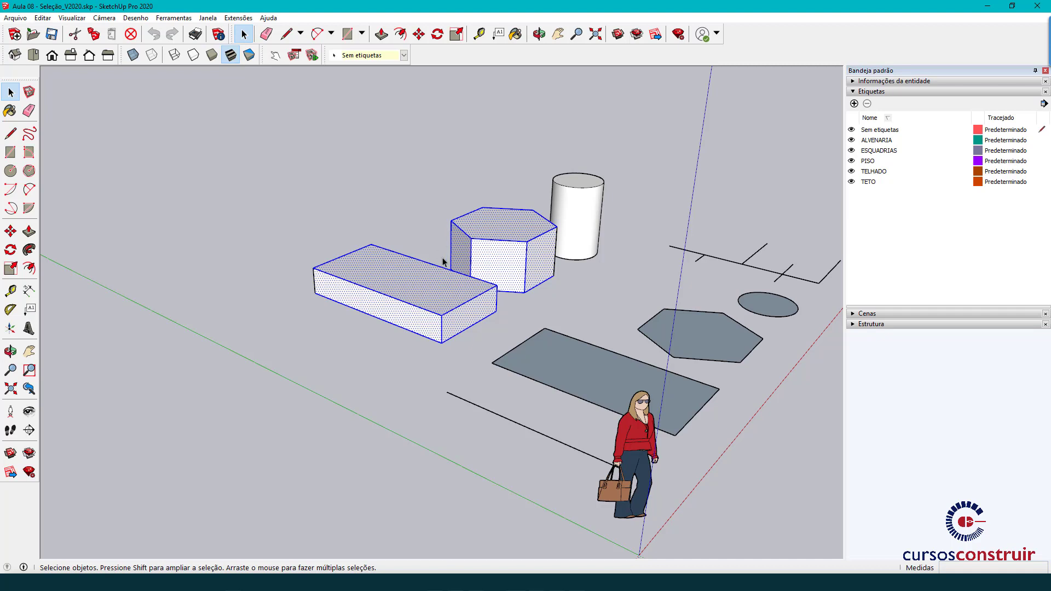
right_click(474, 232)
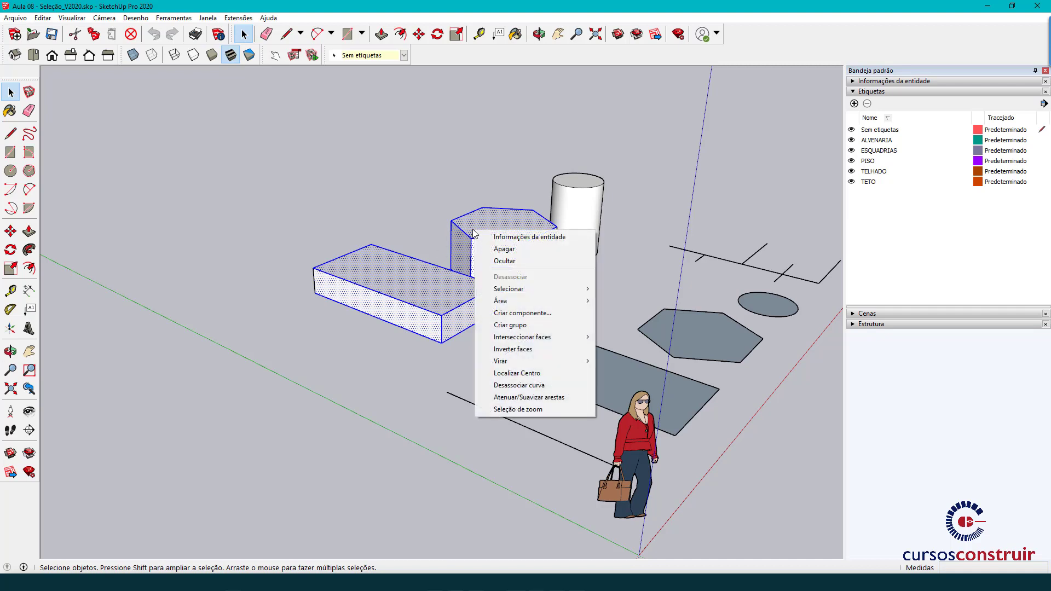
left_click(530, 325)
left_click(618, 323)
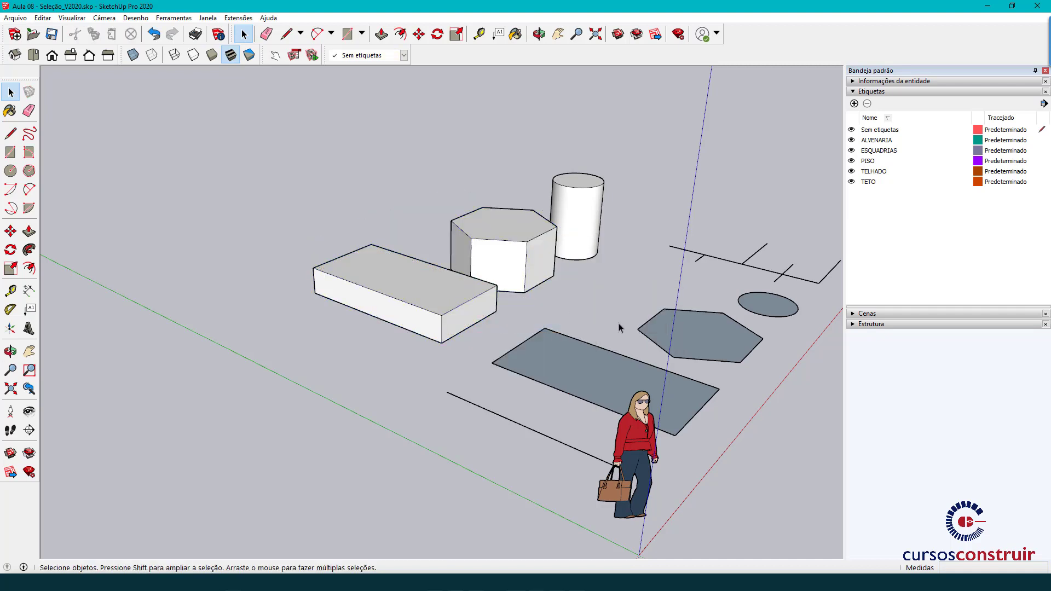
left_click(407, 286)
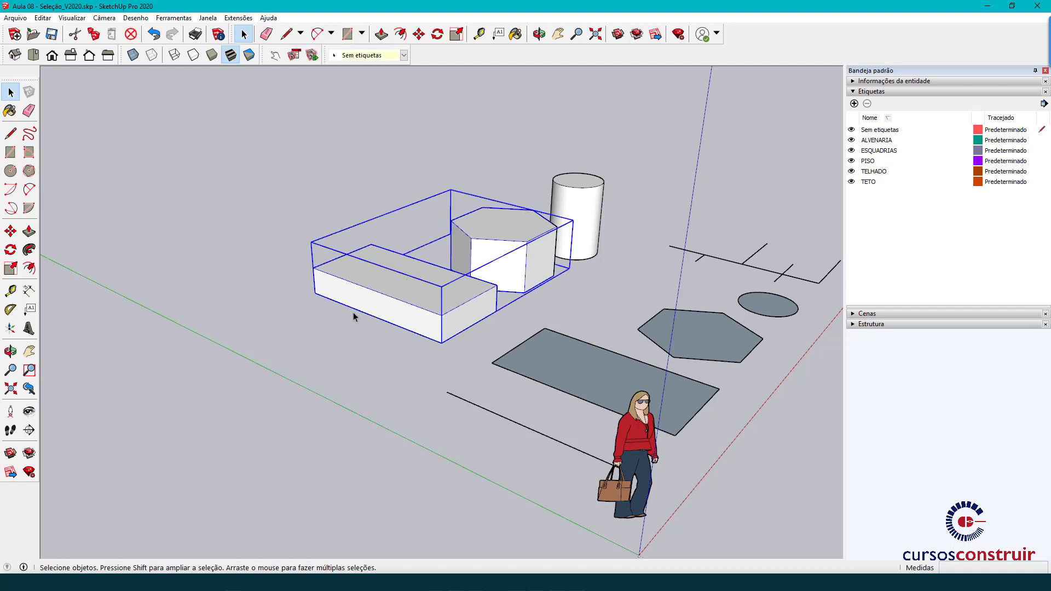